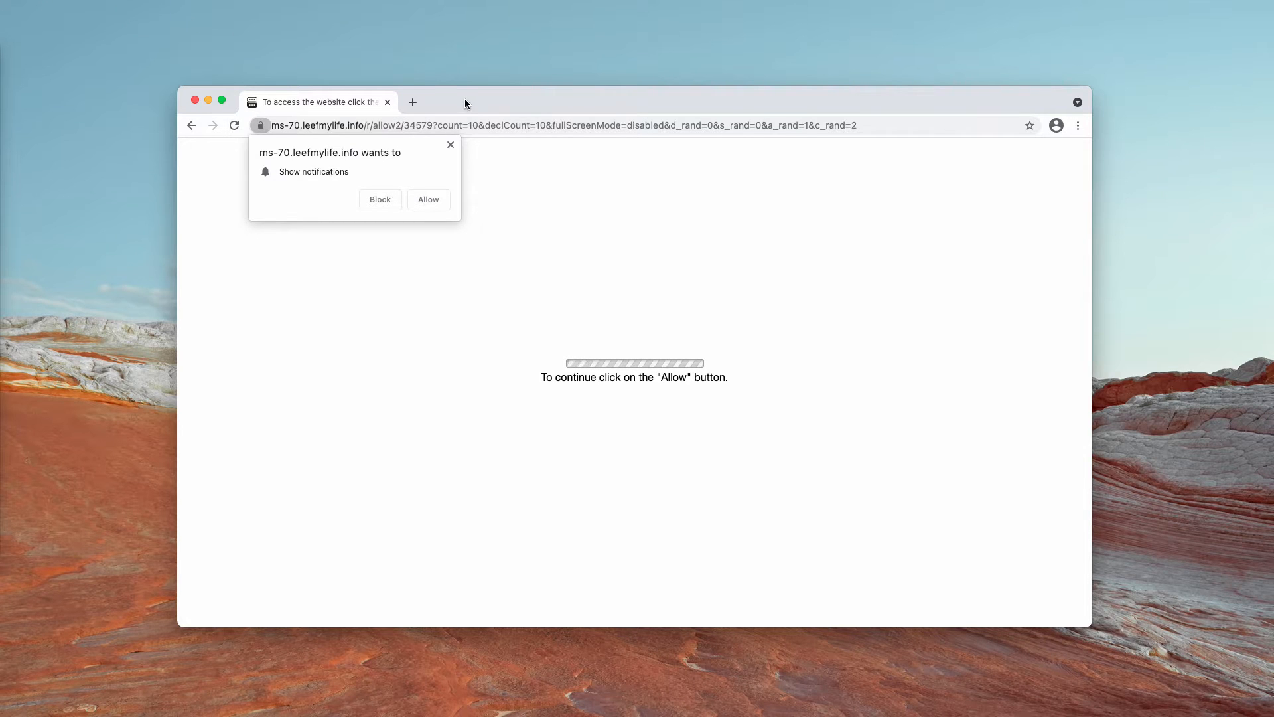
# Step: Allow notifications from the ms-70, ms-80 and ms-53 leefmylife.info sites as each one asks for permission
pyautogui.moveTo(465, 98); pyautogui.dragTo(488, 112)
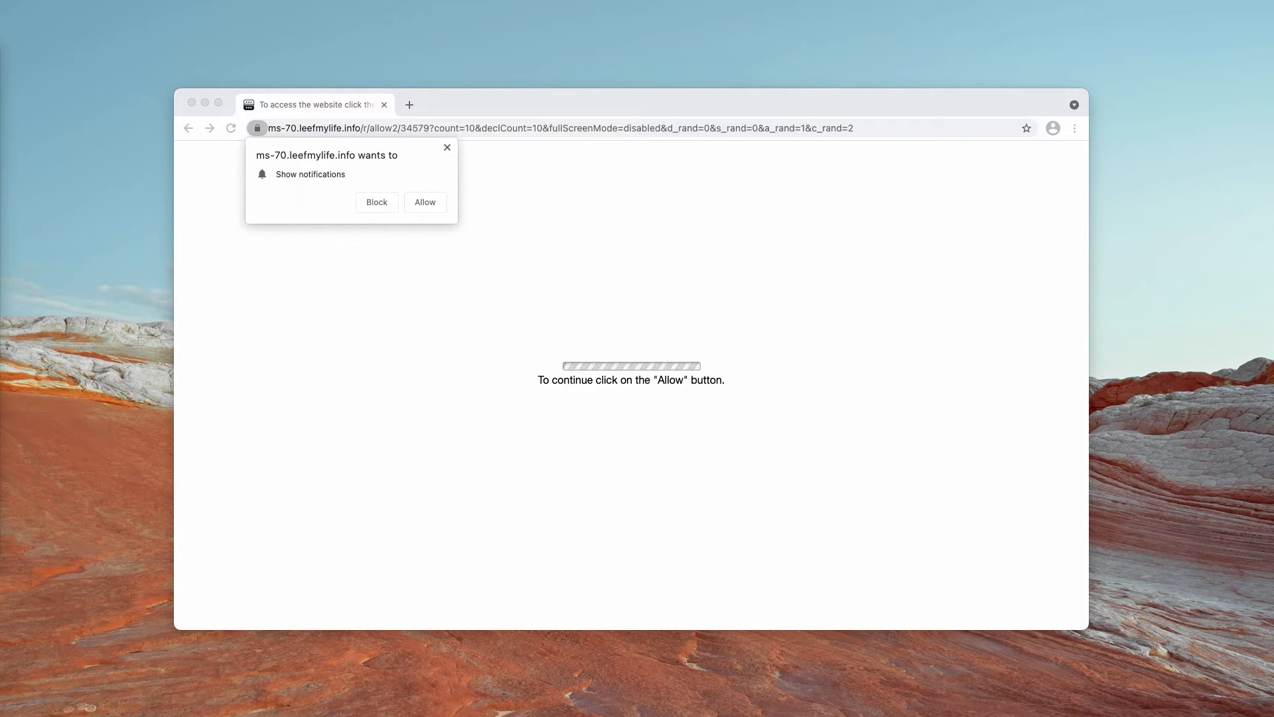
pyautogui.click(434, 204)
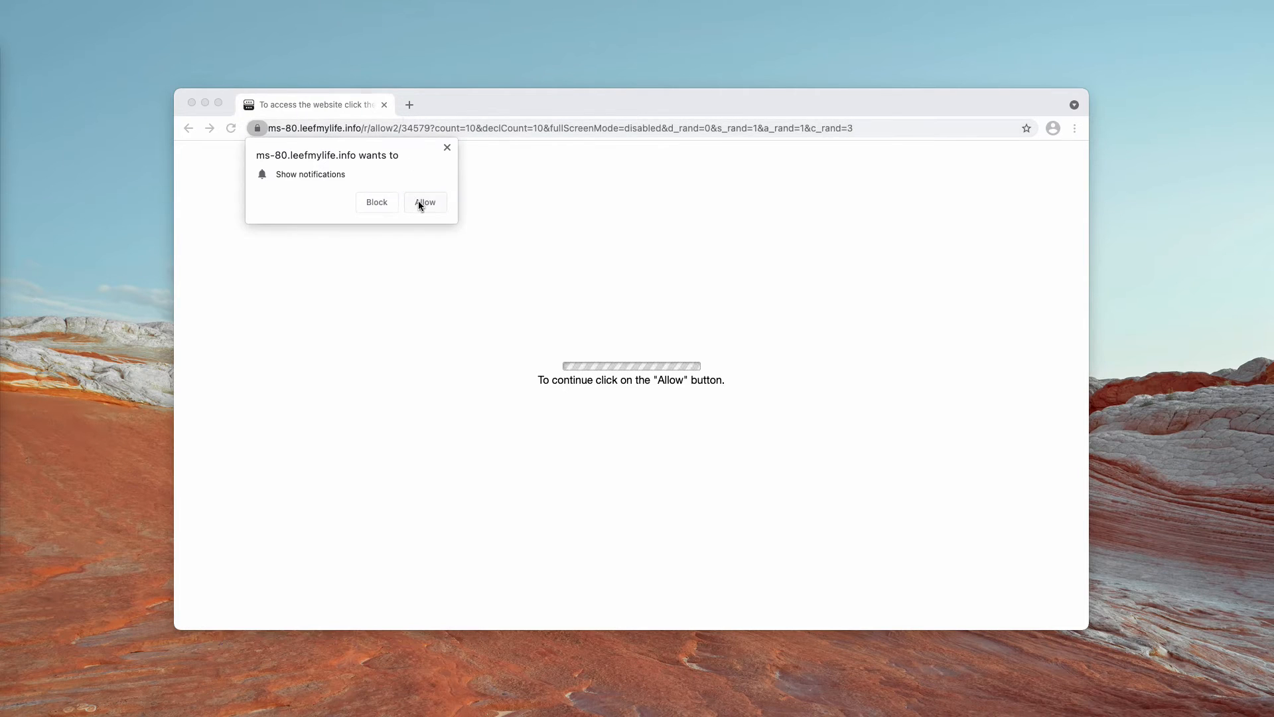
pyautogui.click(424, 202)
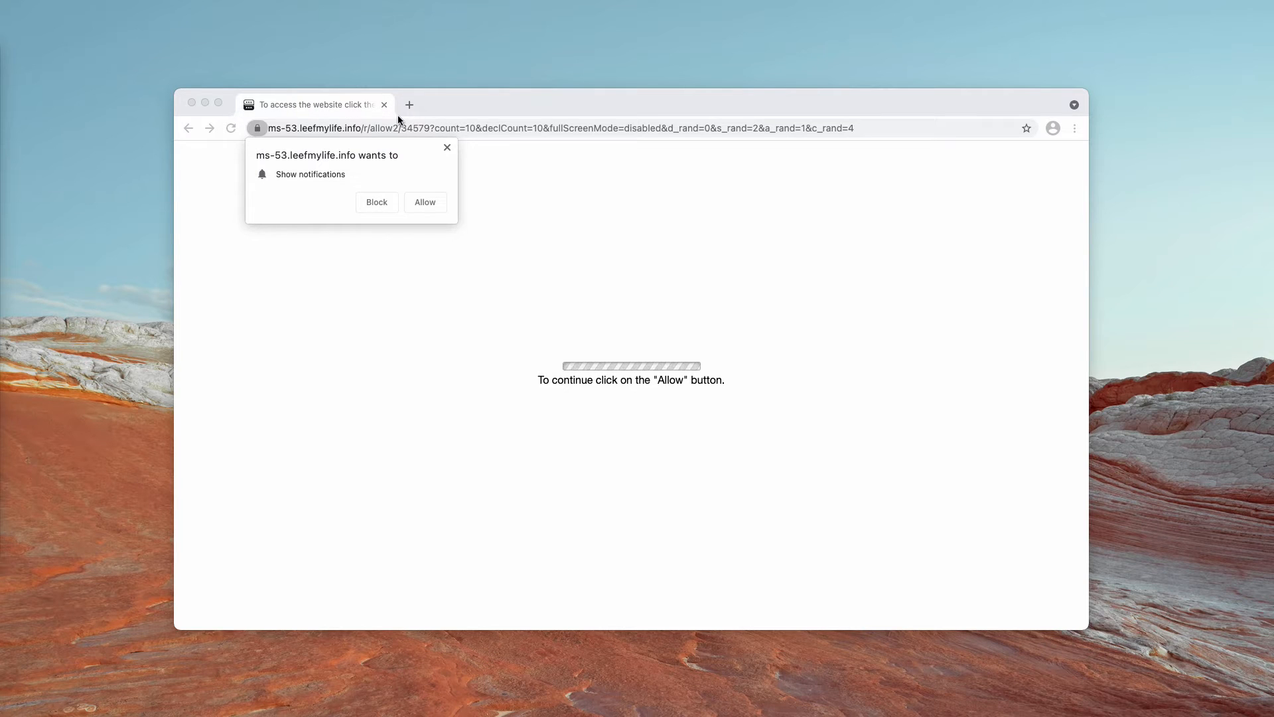
pyautogui.click(424, 202)
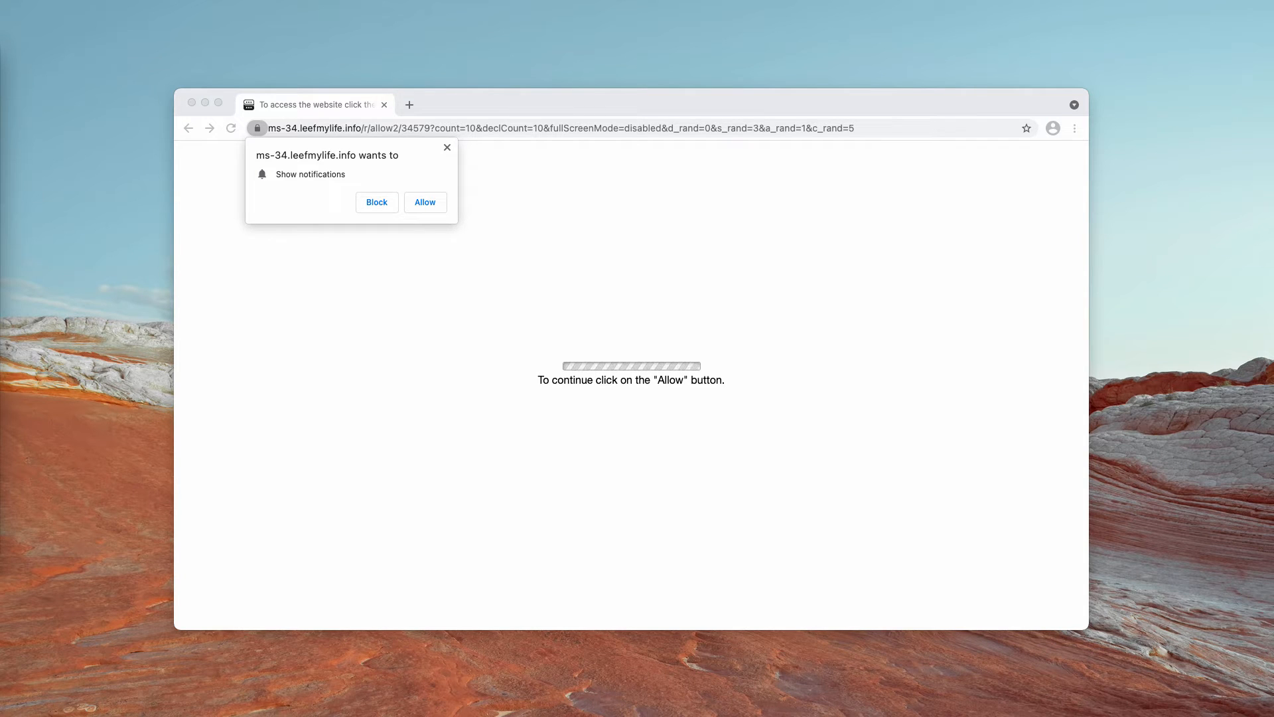
# Step: Open the browser's Notifications permission page within the Site Settings
pyautogui.click(1074, 129)
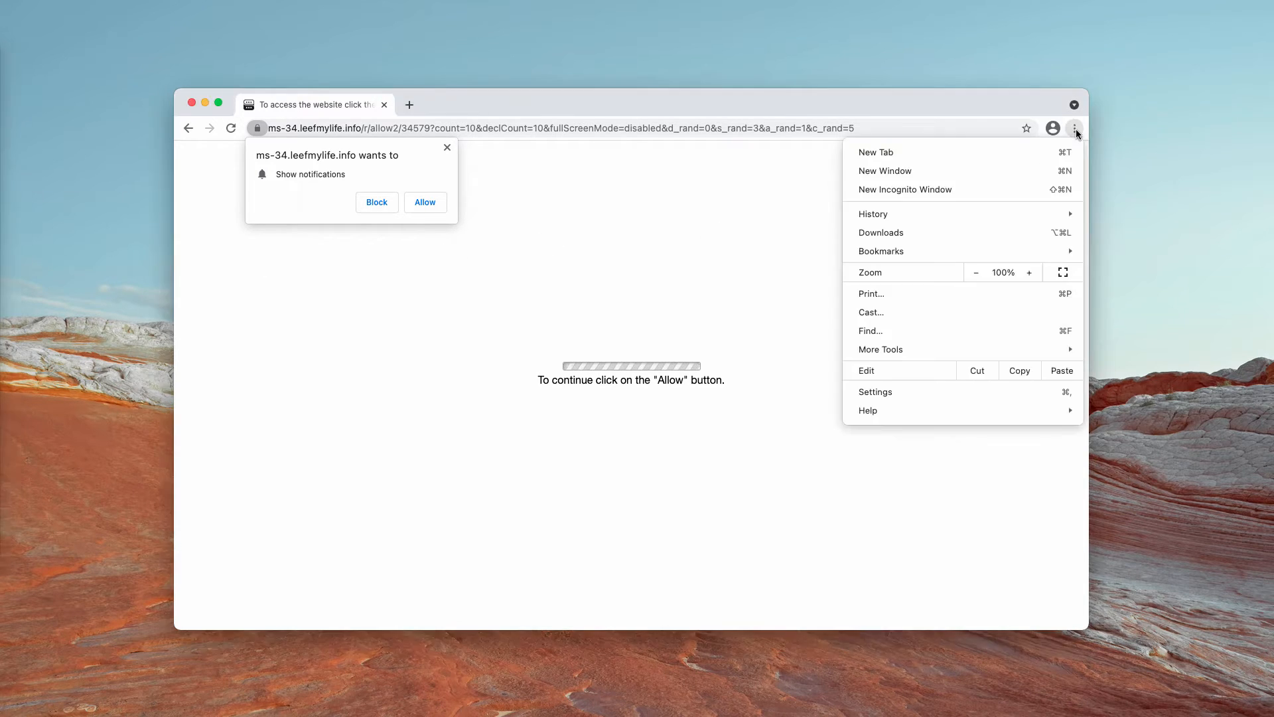
pyautogui.click(1075, 129)
pyautogui.click(1076, 131)
pyautogui.click(869, 393)
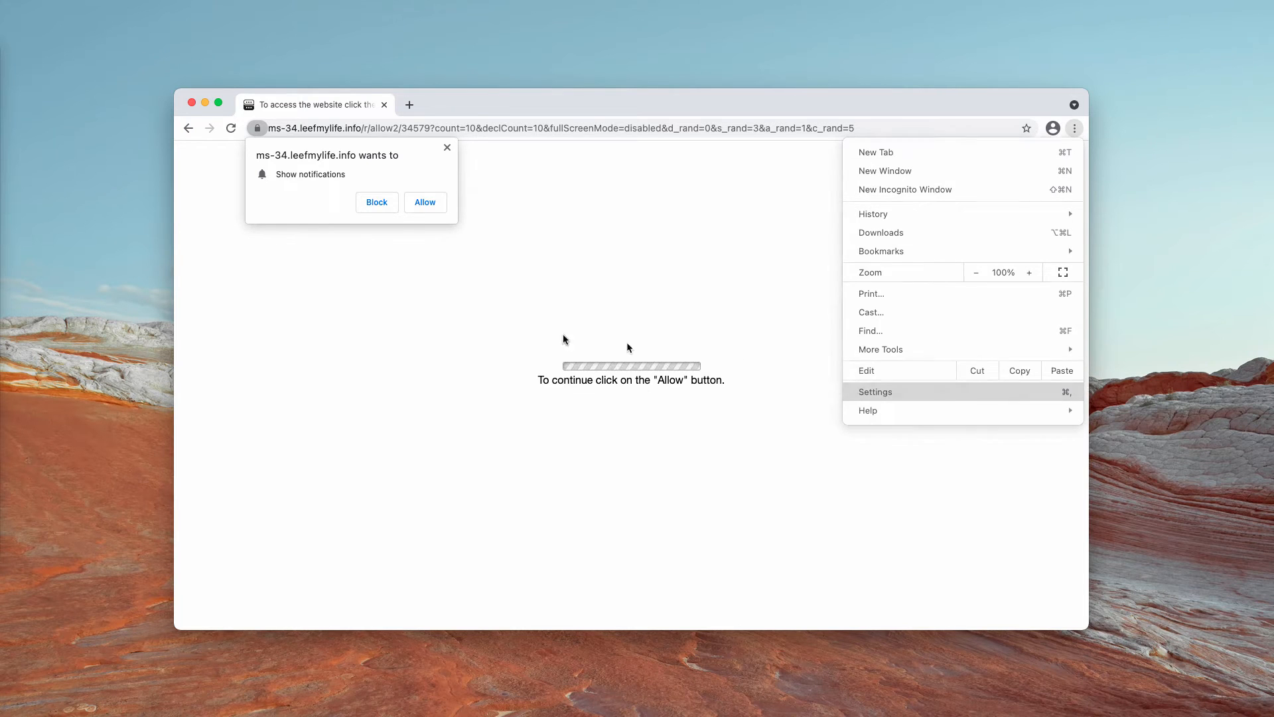
pyautogui.scroll(-5, 483, 436)
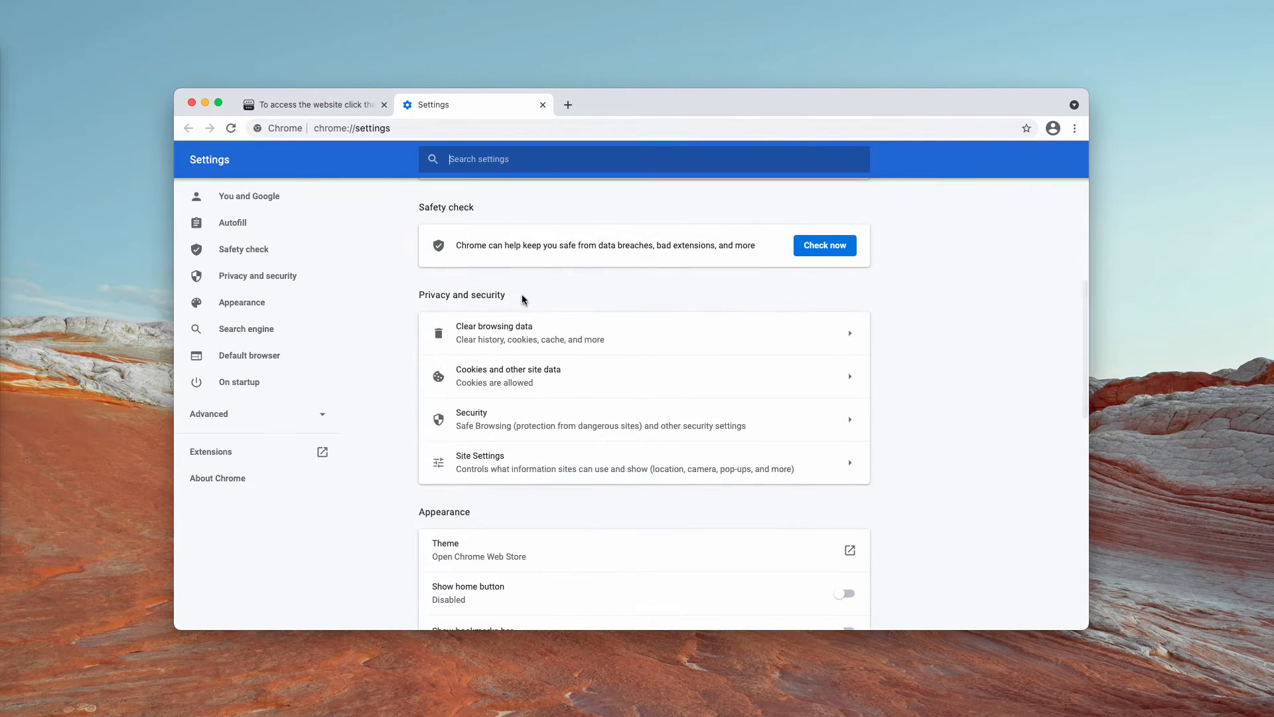
pyautogui.click(515, 460)
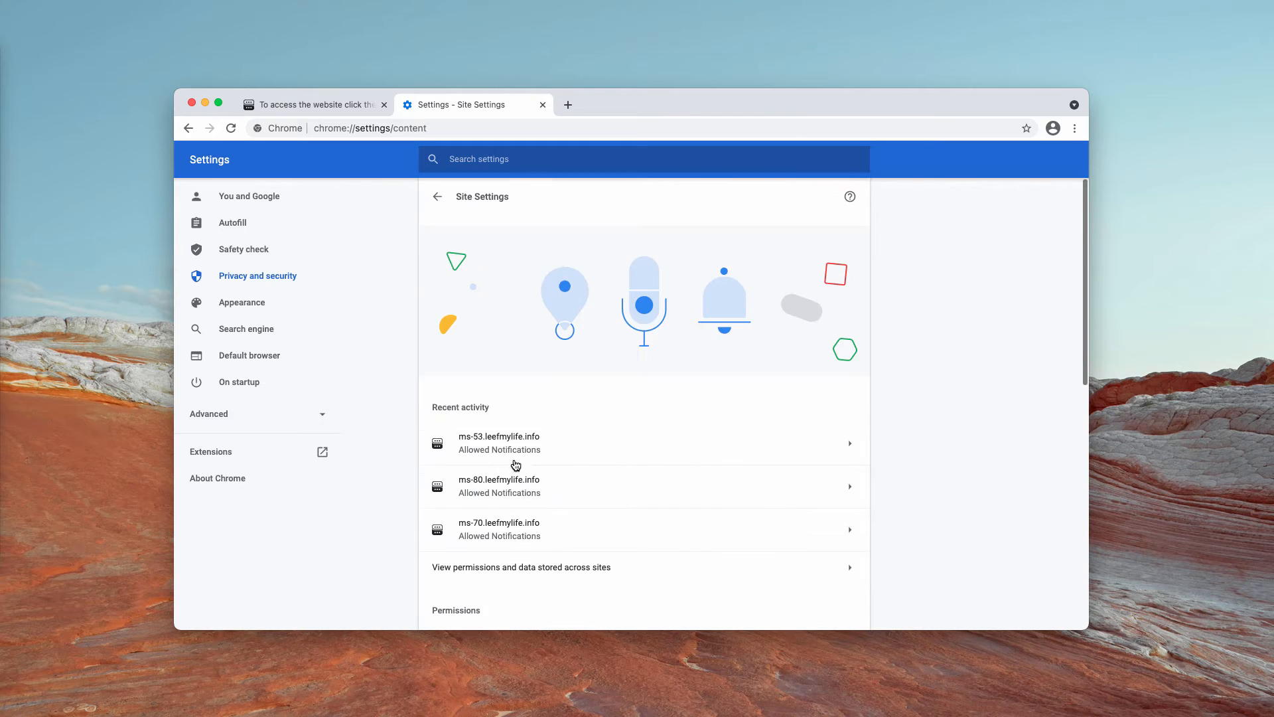
pyautogui.scroll(-3, 515, 463)
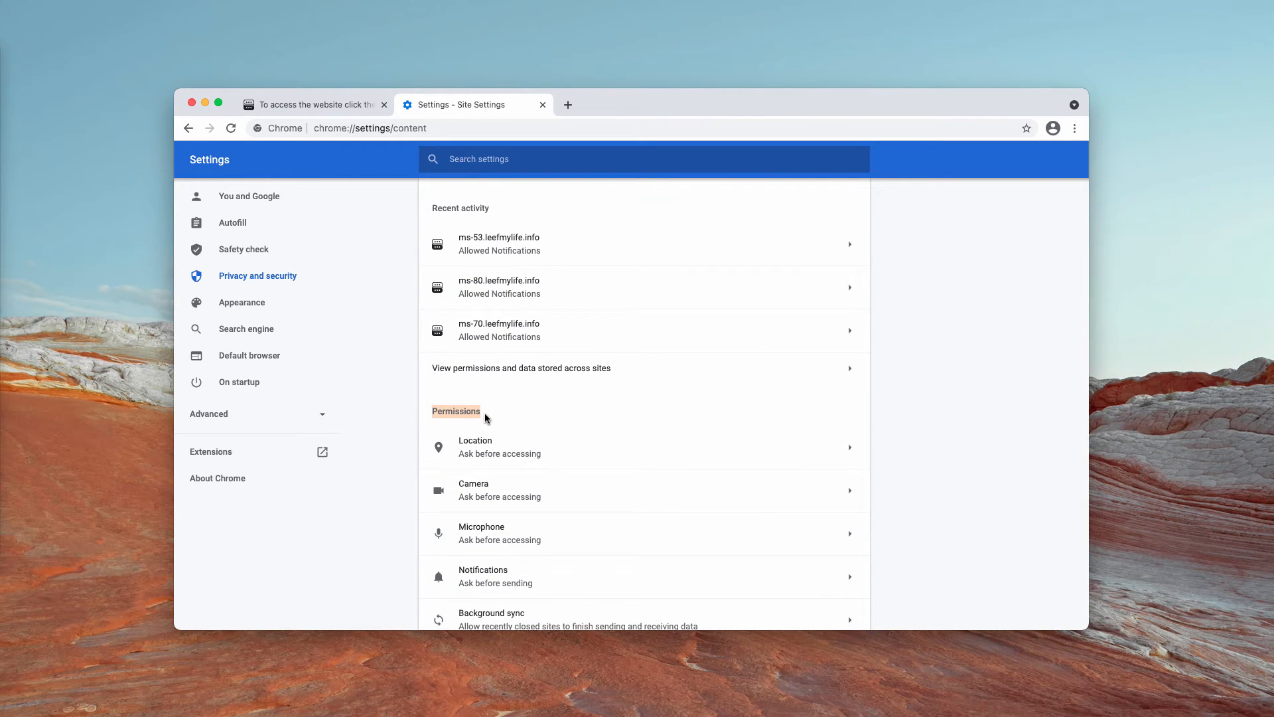
pyautogui.click(508, 582)
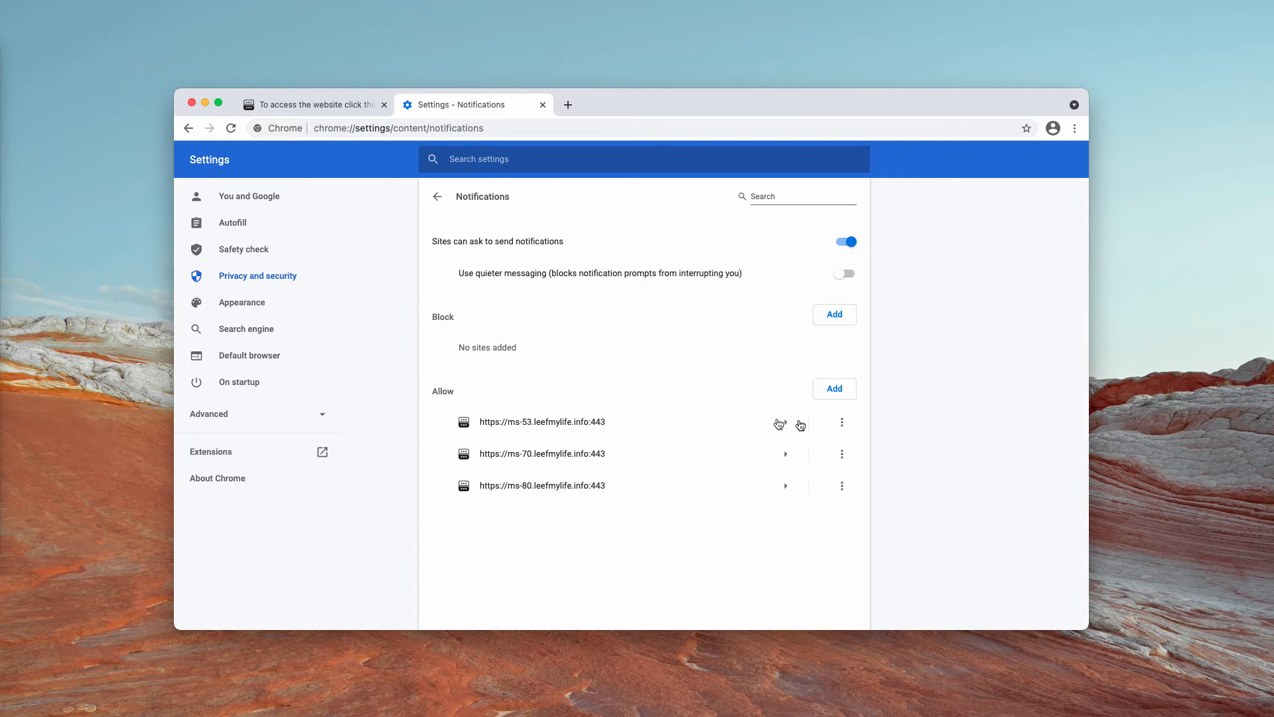
# Step: Remove the ms-53, ms-70 and ms-80 leefmylife.info sites from the list of sites allowed to send notifications
pyautogui.click(842, 422)
pyautogui.click(833, 466)
pyautogui.click(842, 422)
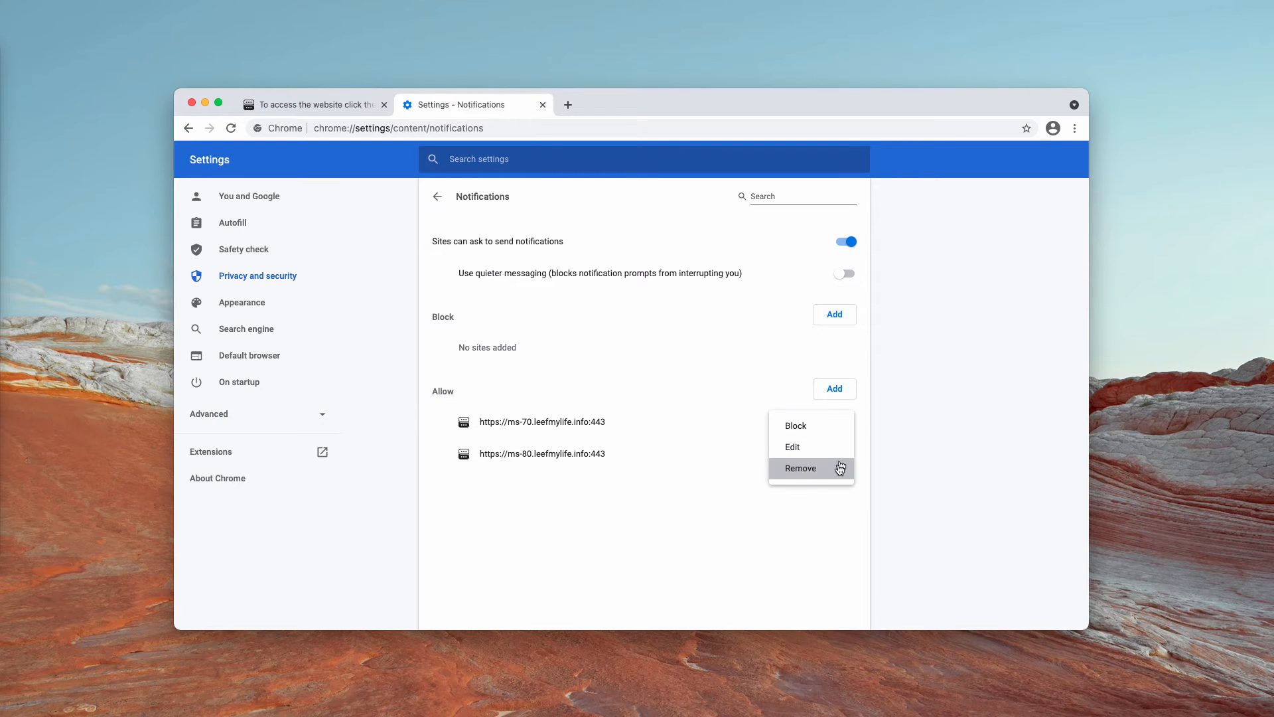
pyautogui.click(834, 465)
pyautogui.click(842, 422)
pyautogui.click(834, 468)
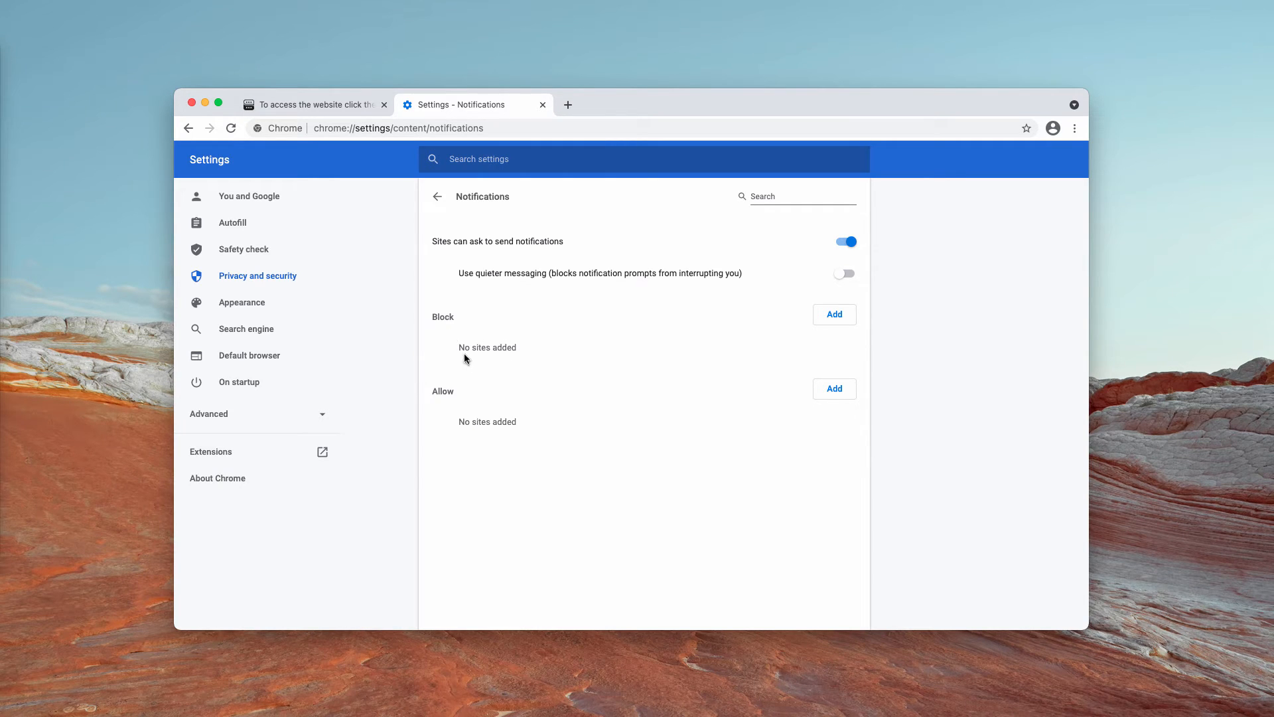
# Step: Load the Combo Cleaner website in place of the settings page and close the leefmylife.info tab
pyautogui.click(575, 127)
pyautogui.write('co')
pyautogui.press('Return')
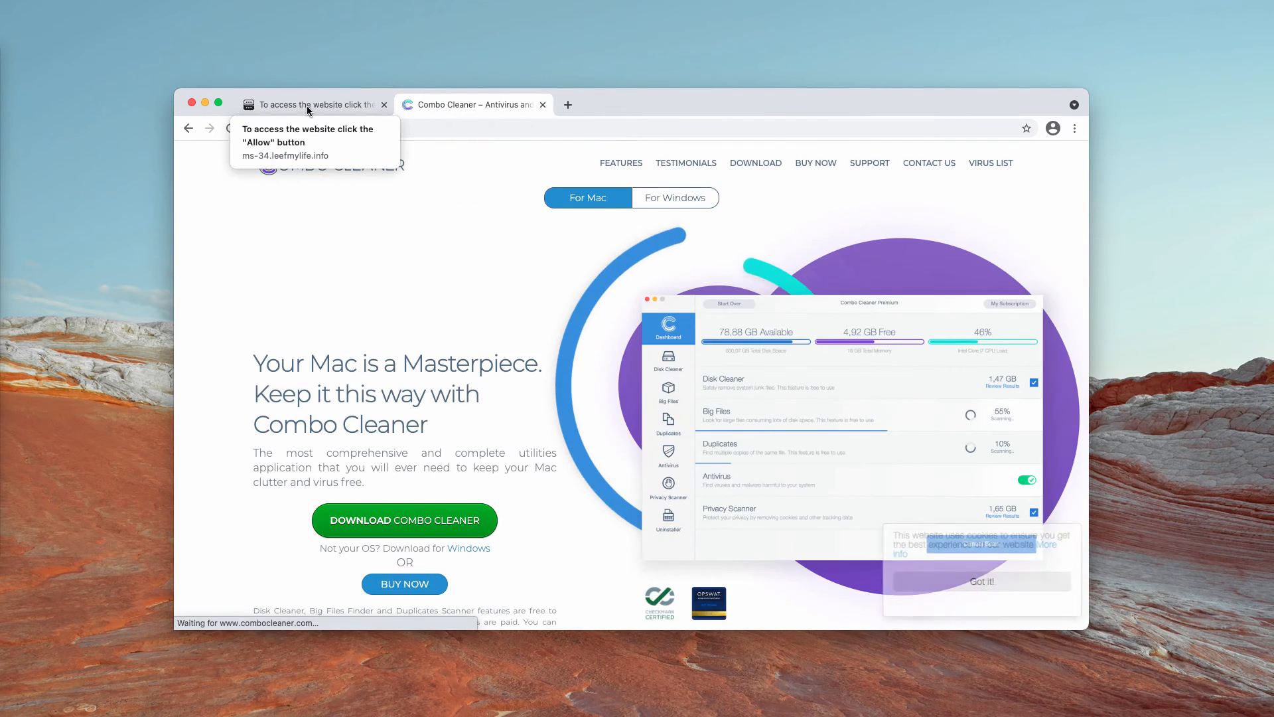
pyautogui.click(351, 107)
pyautogui.click(383, 105)
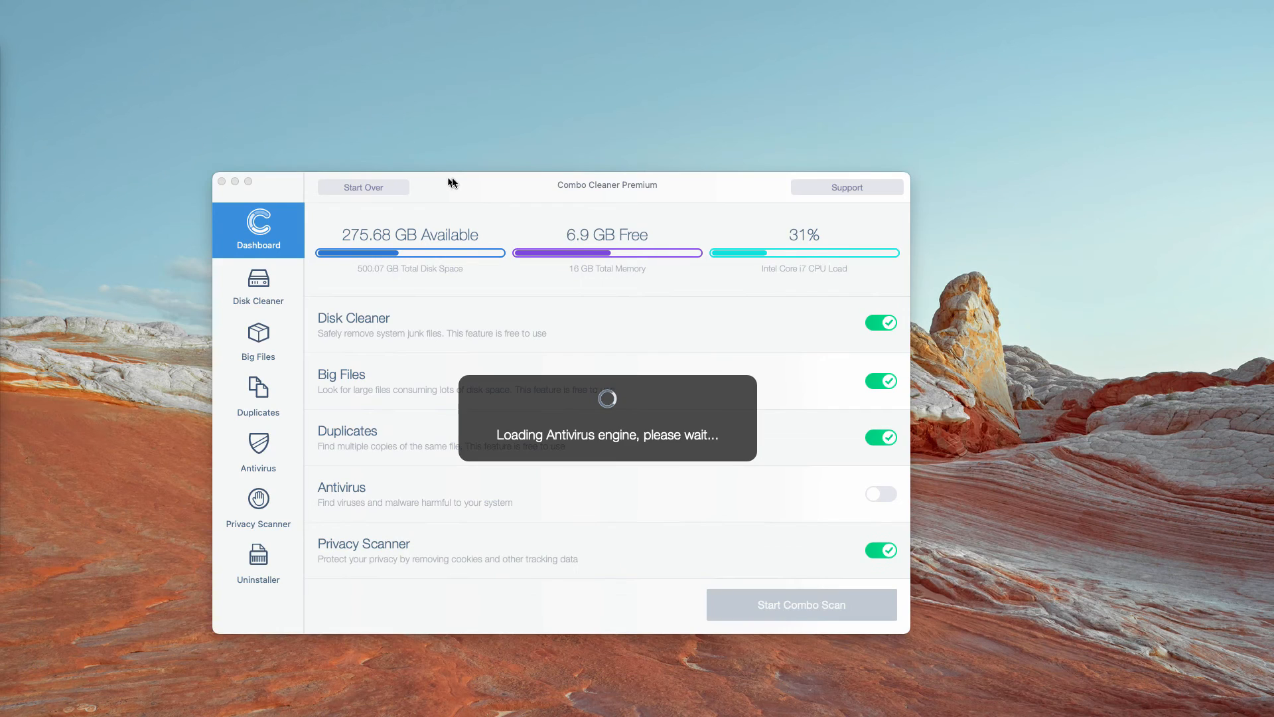
# Step: Switch to the Combo Cleaner app and run a Combo Scan of the Mac
pyautogui.moveTo(454, 184); pyautogui.dragTo(461, 164)
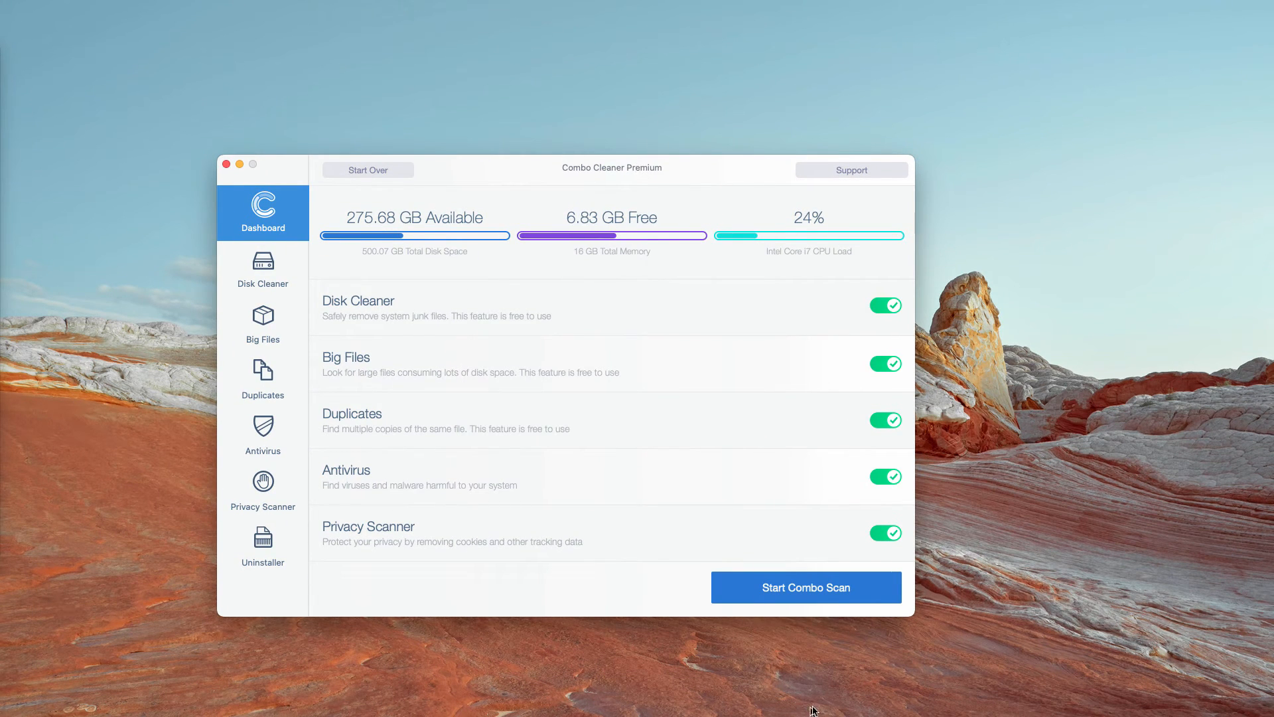
pyautogui.click(826, 600)
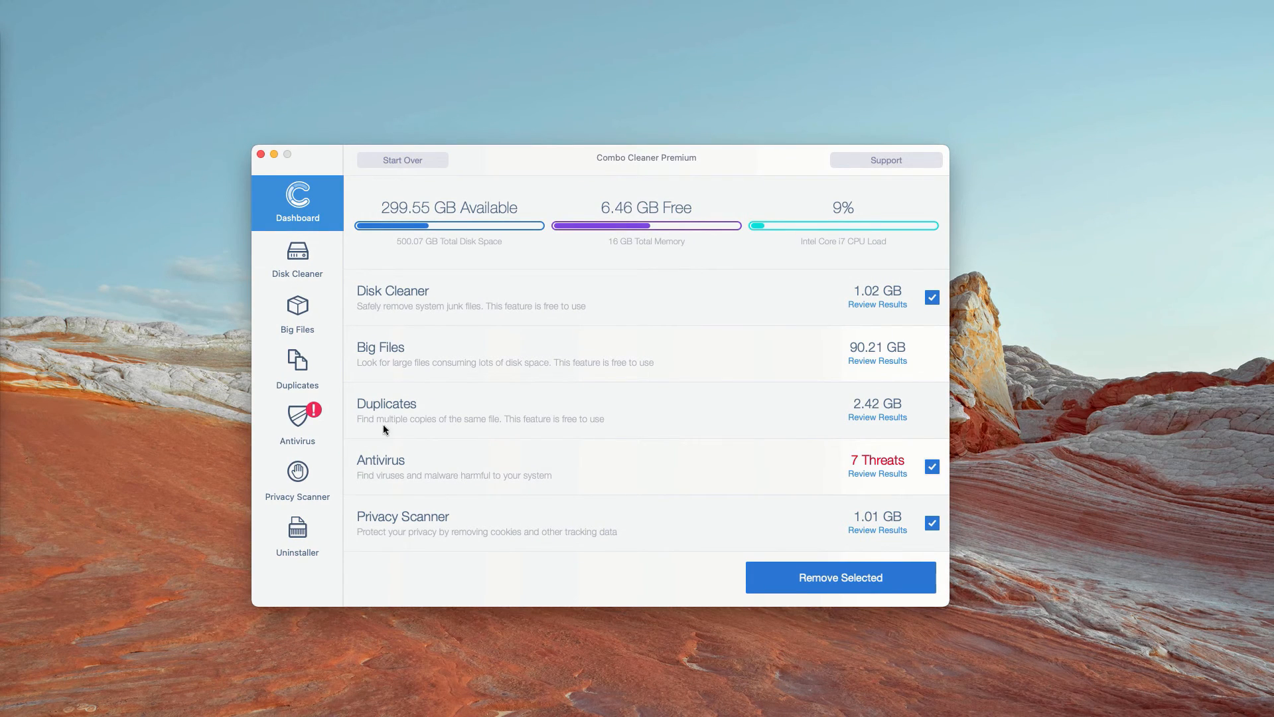
pyautogui.moveTo(624, 168); pyautogui.dragTo(605, 163)
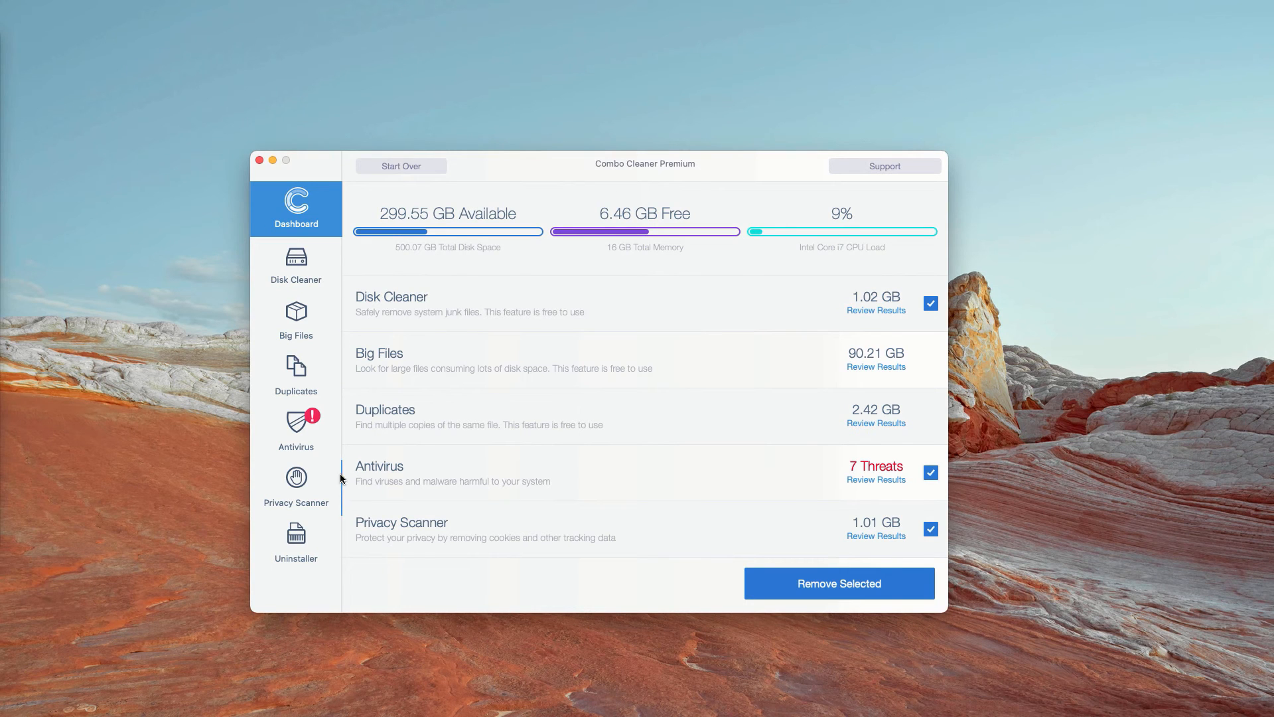
# Step: Review the Antivirus scan results, examining the infected files and their infection names
pyautogui.click(296, 438)
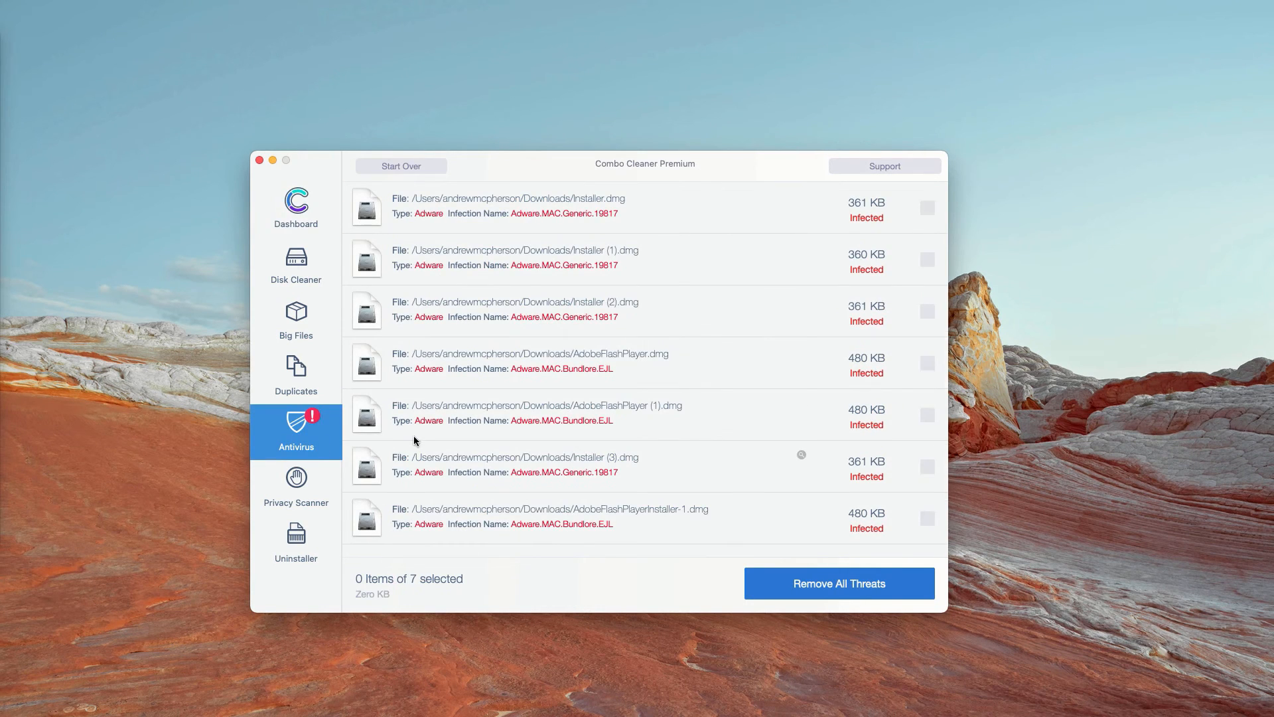
pyautogui.click(299, 211)
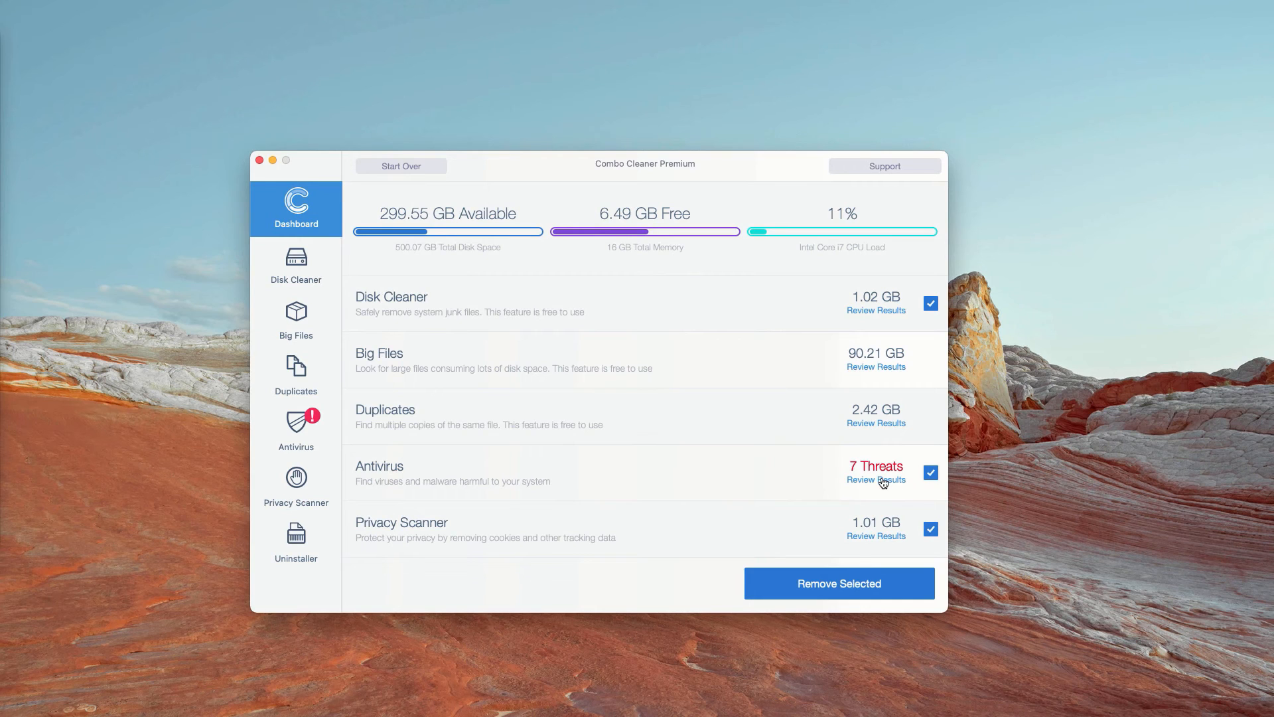
pyautogui.click(881, 479)
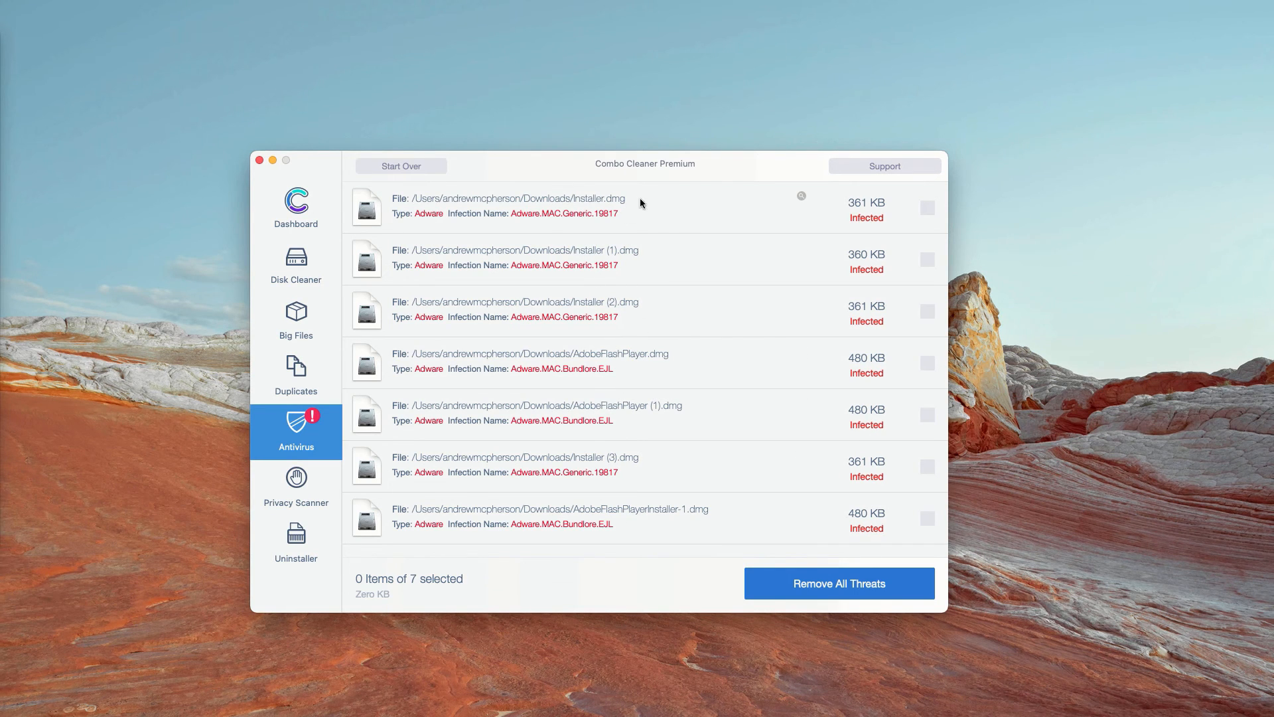
pyautogui.moveTo(710, 170); pyautogui.dragTo(709, 176)
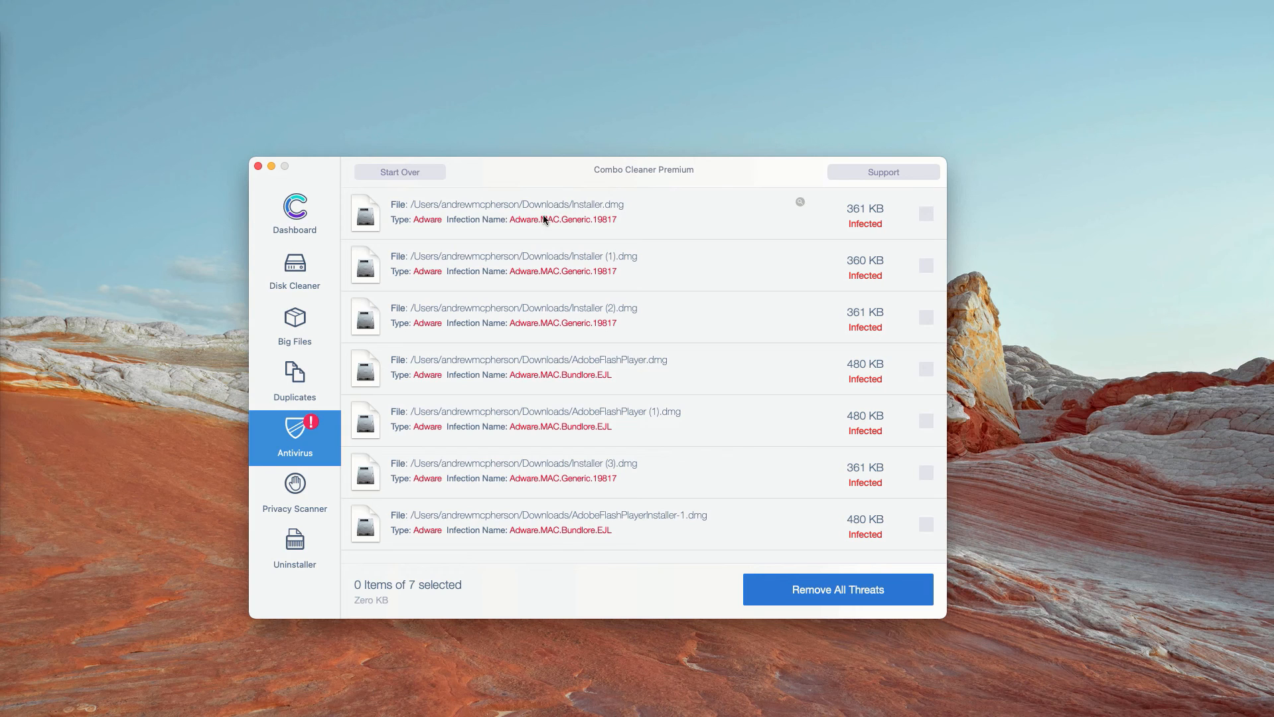
# Step: Reveal the infected Installer.dmg in the Downloads folder, move it to the Trash, and close the folder window
pyautogui.click(799, 202)
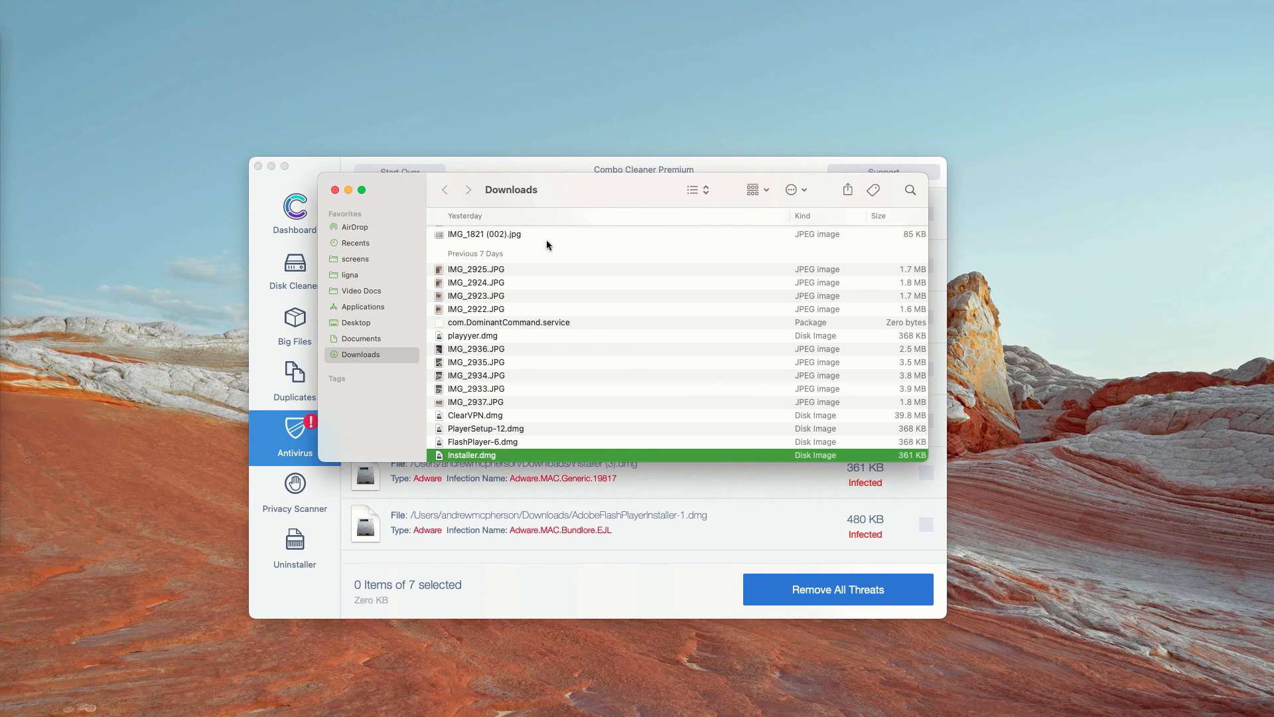
pyautogui.scroll(-3, 544, 299)
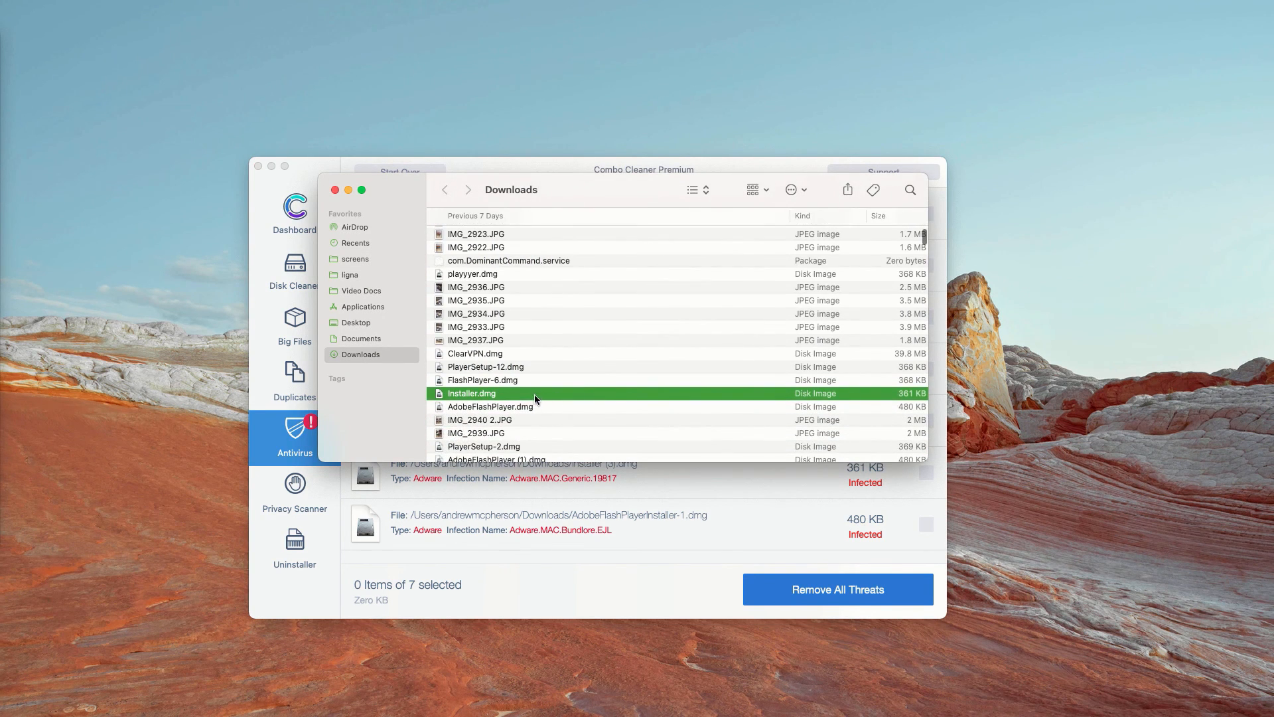
pyautogui.rightClick(508, 396)
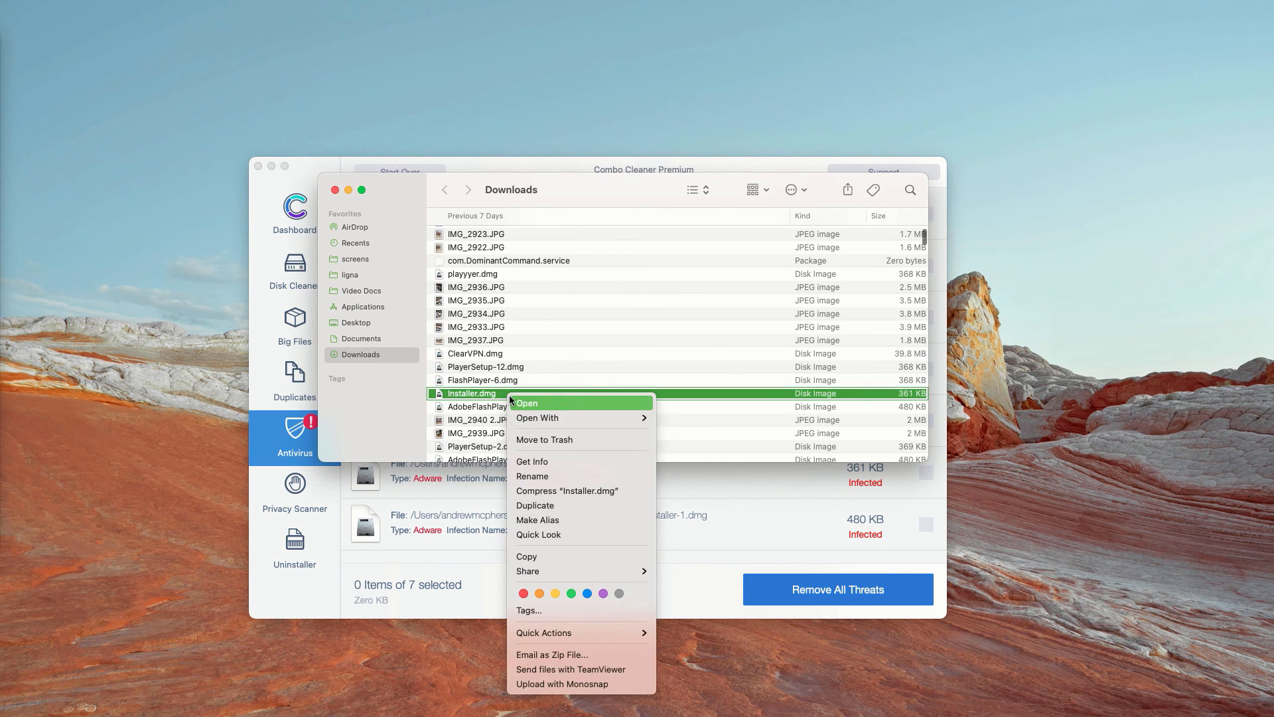
pyautogui.click(555, 436)
pyautogui.click(335, 190)
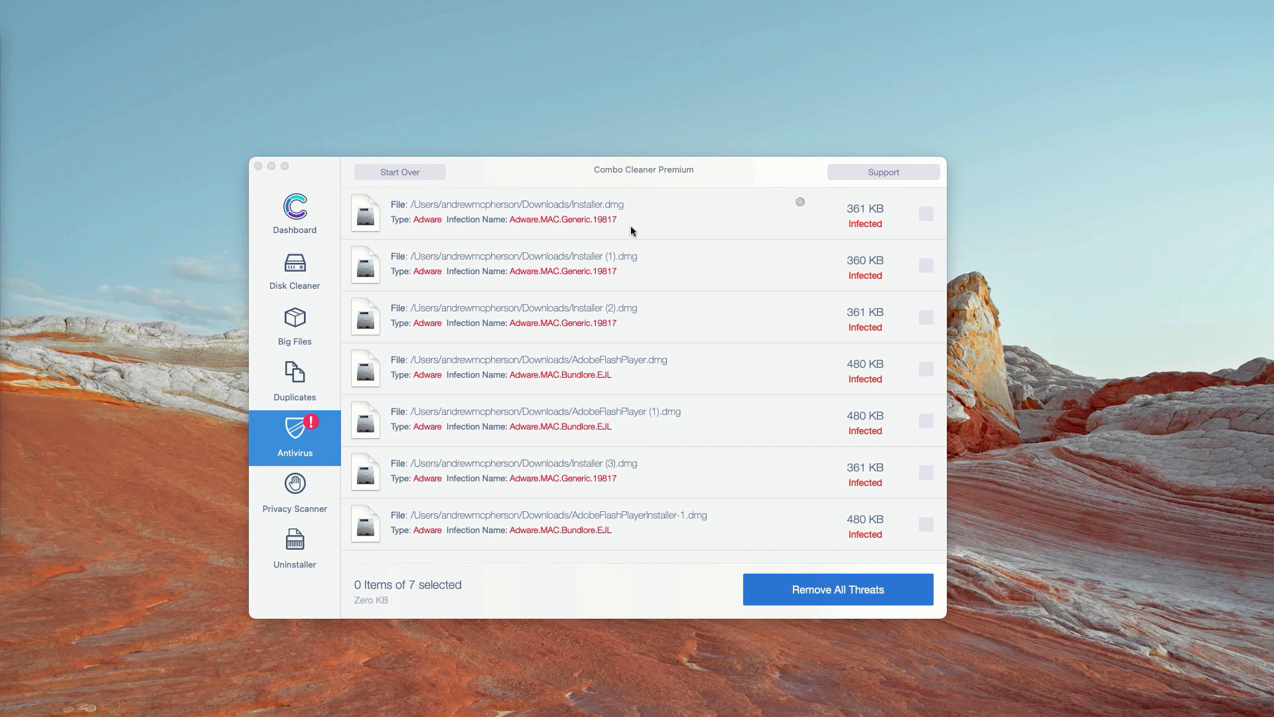
# Step: Locate the infected Installer (1).dmg in Downloads from its scan entry, move it to the Trash, and close the folder
pyautogui.click(799, 253)
pyautogui.rightClick(618, 456)
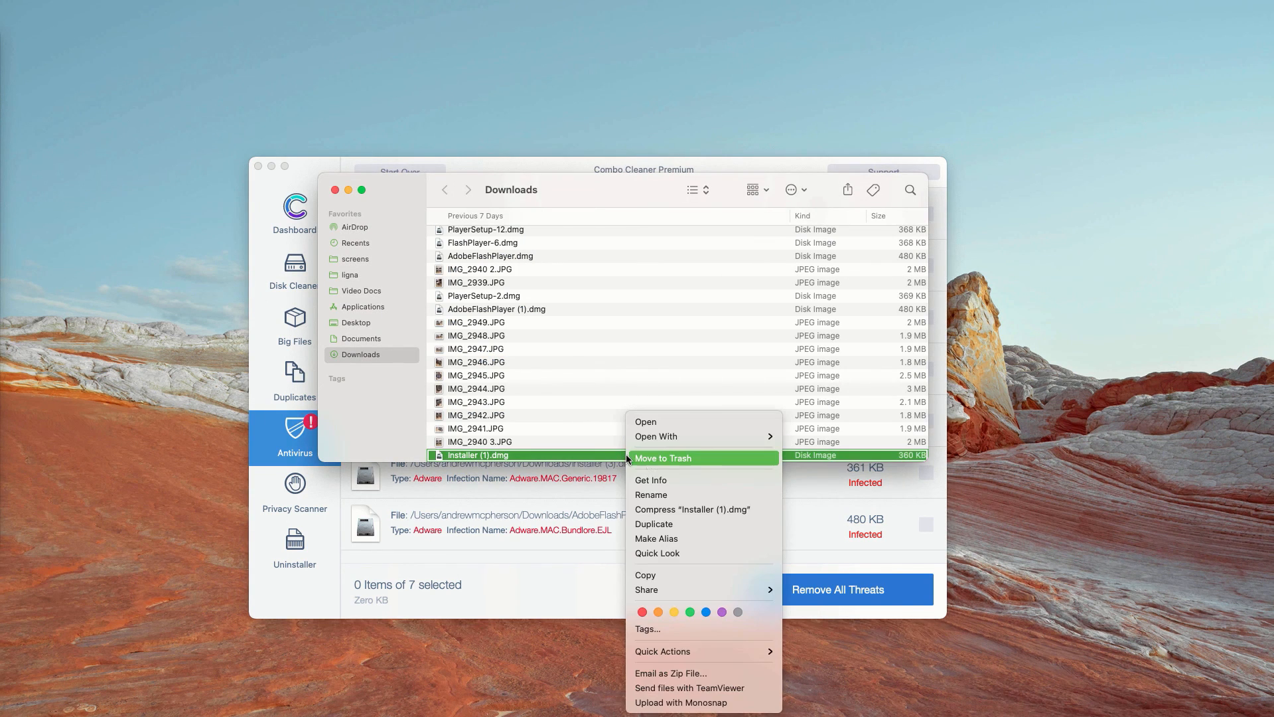
pyautogui.click(655, 457)
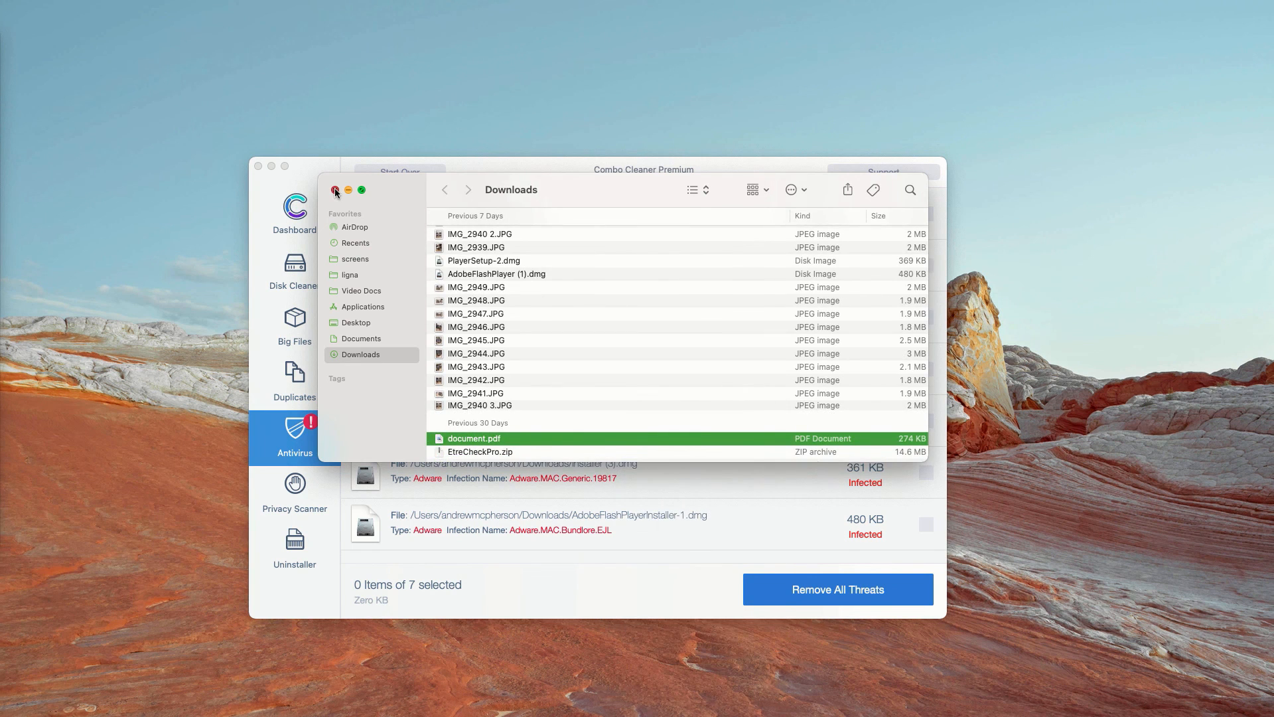
pyautogui.click(335, 190)
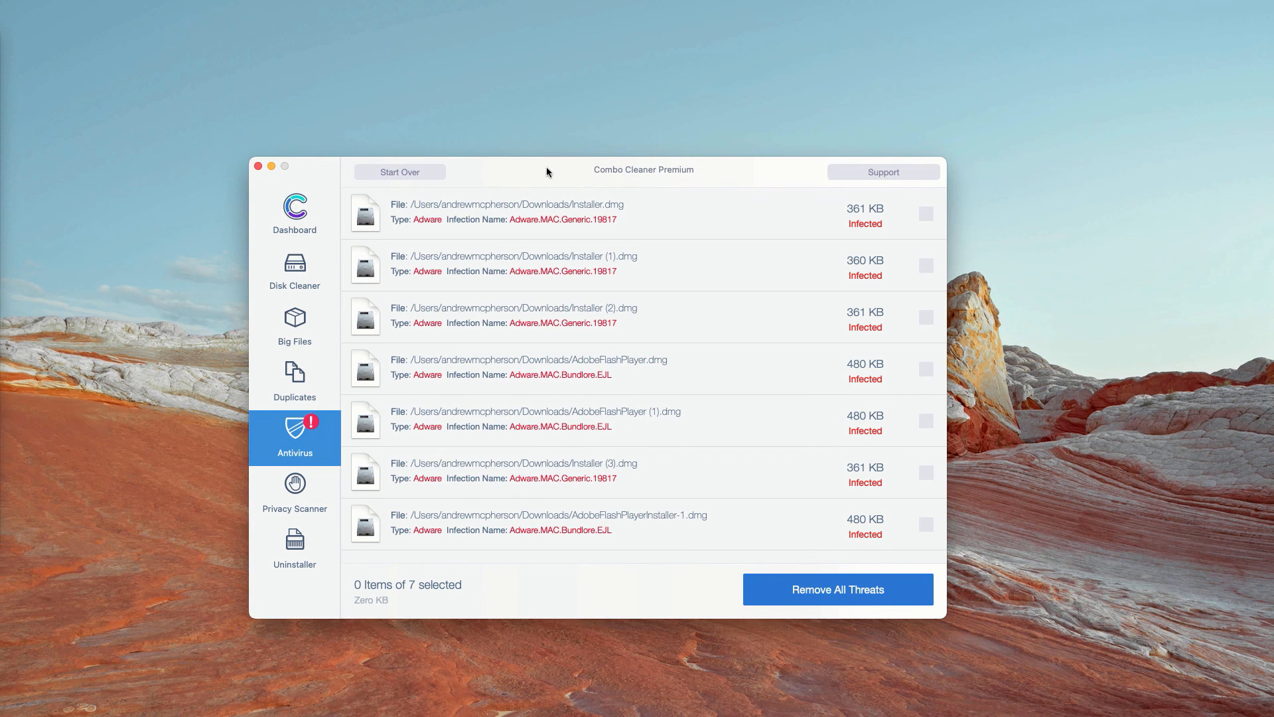